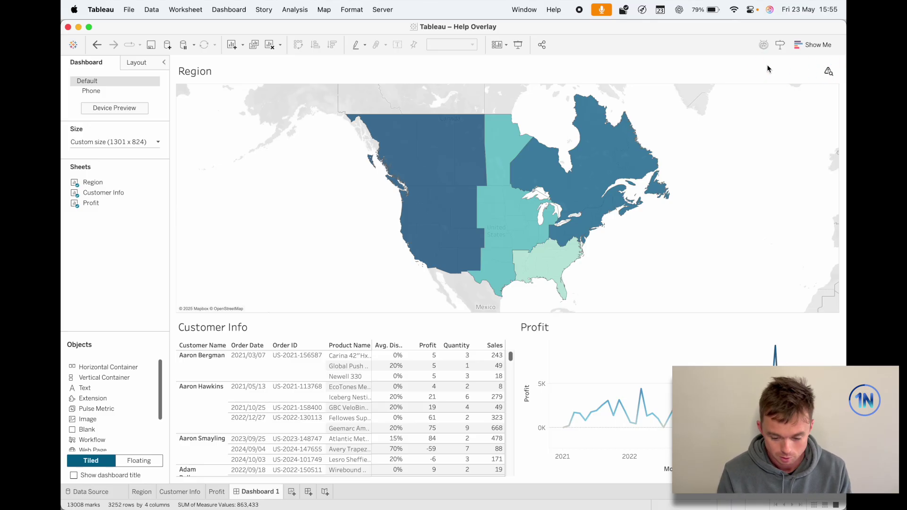
Show and hide the help overlay, then add a Show/Hide button to the Customer Info zone
alt+click(828, 73)
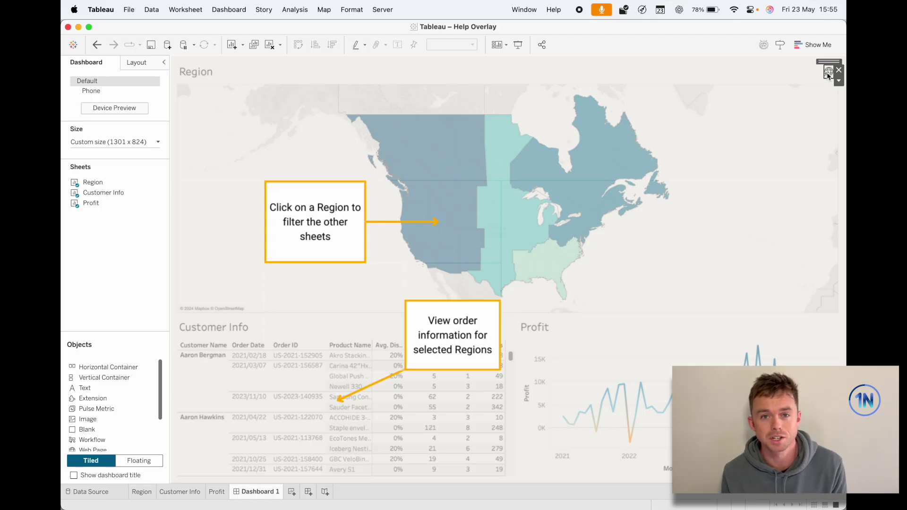
click(827, 72)
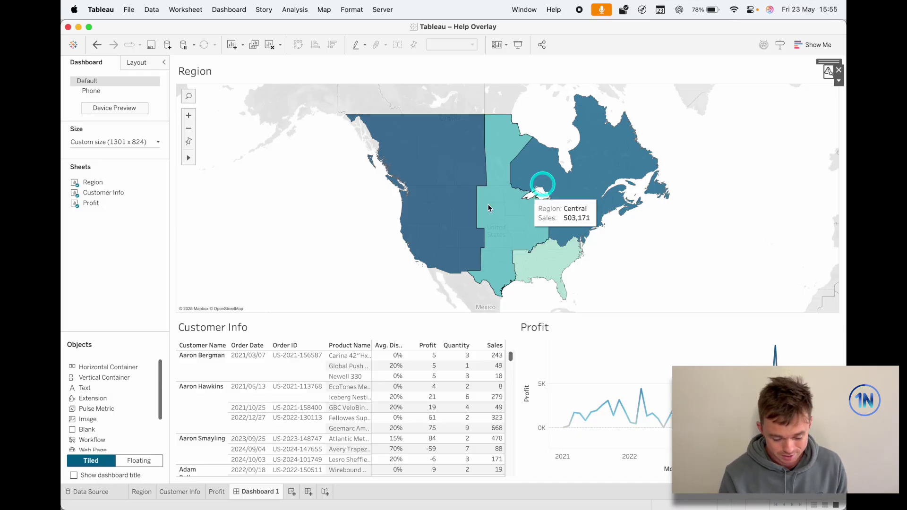
click(306, 339)
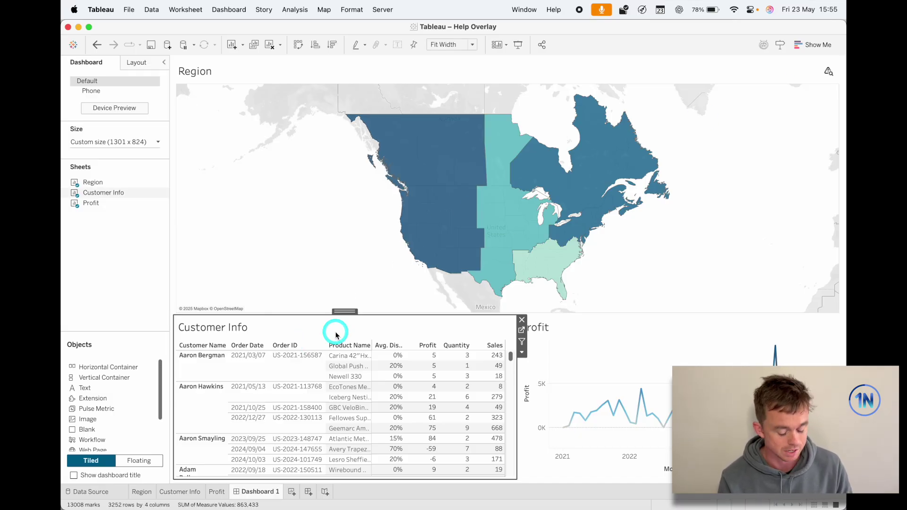
click(521, 353)
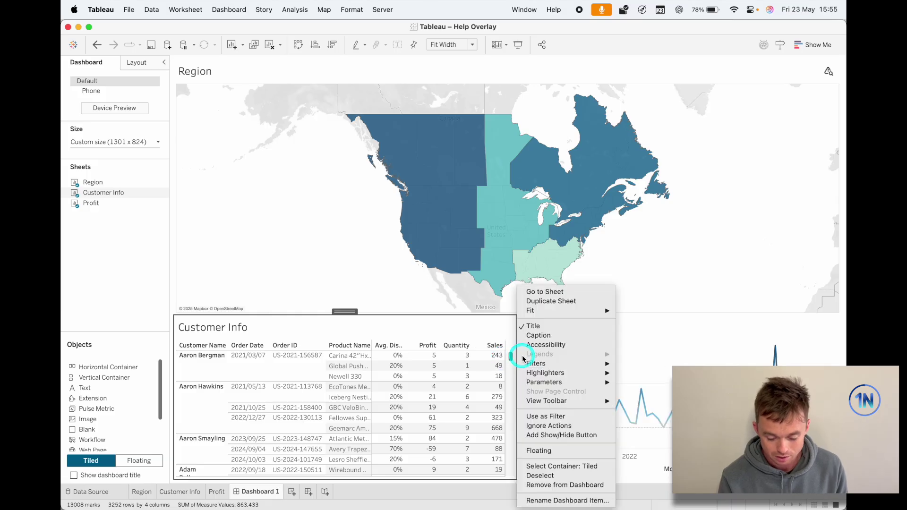
click(546, 435)
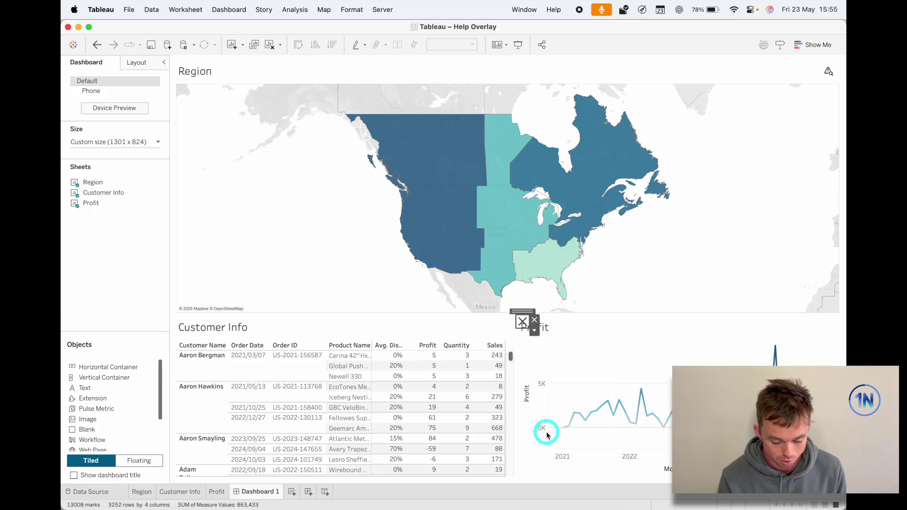
Toggle the Customer Info table with the new button, then move the button to the map's right side
click(524, 324)
click(524, 324)
click(524, 324)
click(524, 324)
drag(523, 317, 745, 198)
click(744, 201)
click(744, 201)
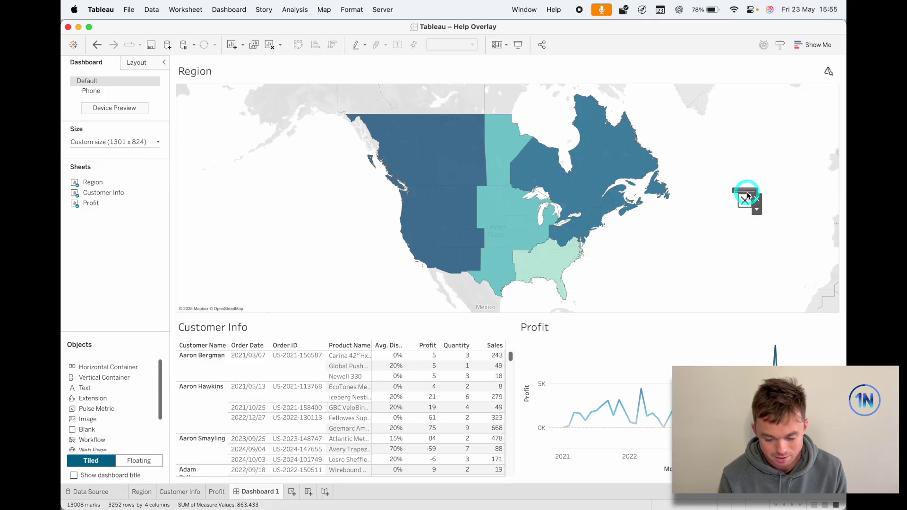
Move the button onto the map near Mexico, test it, then remove it
drag(745, 190, 491, 325)
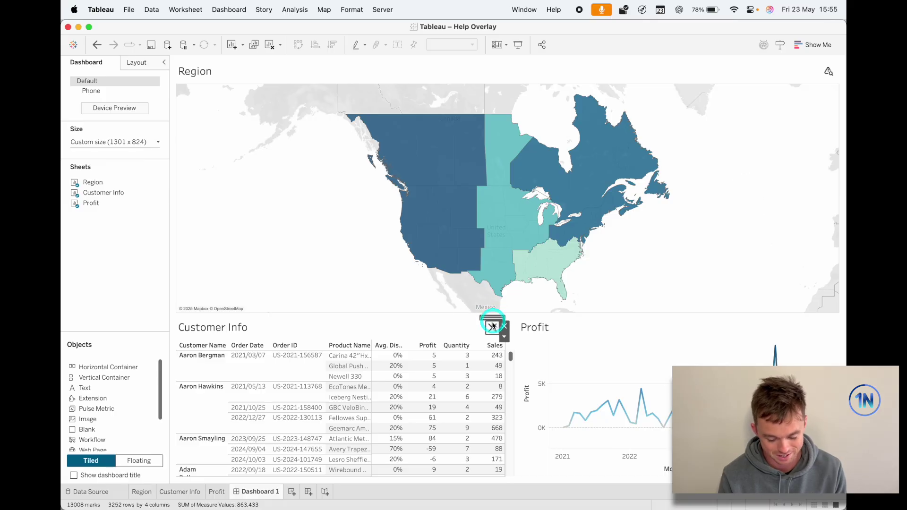
click(492, 328)
click(493, 328)
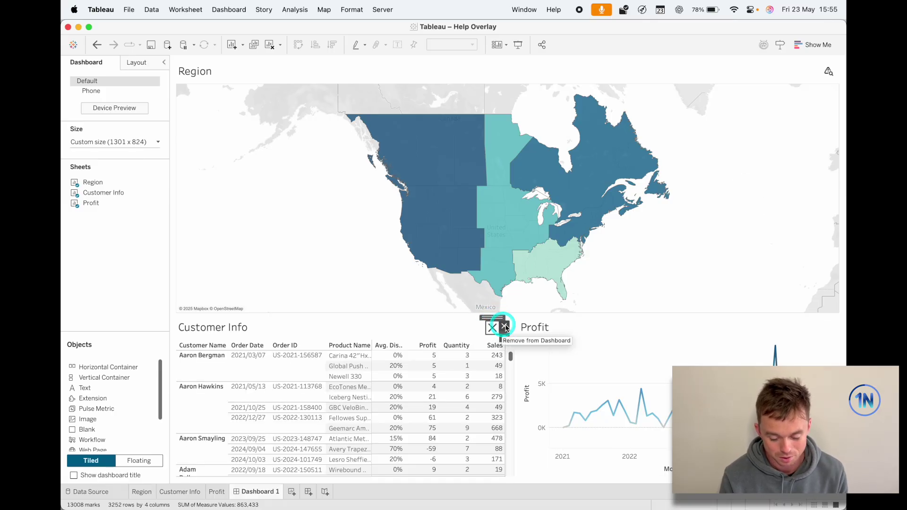
click(507, 329)
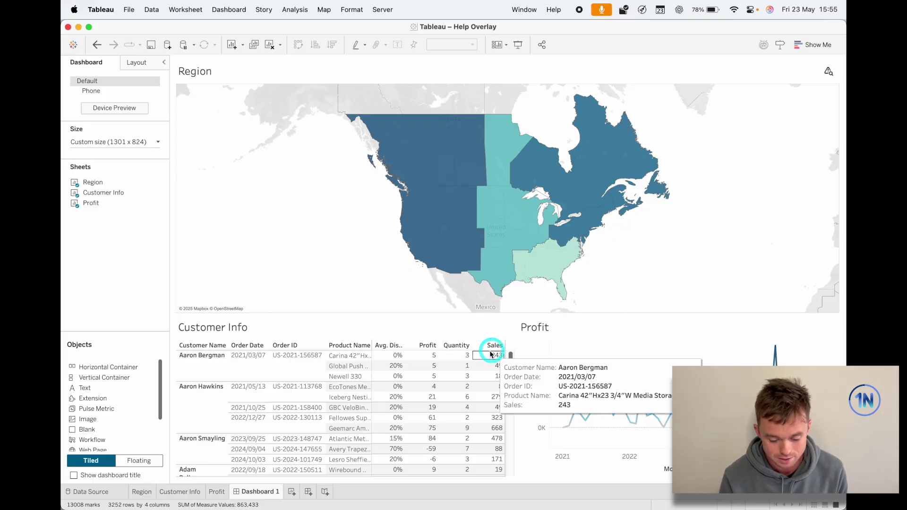
Add a Show/Hide button to Customer Info again and test that it hides and shows the table
click(472, 330)
click(512, 351)
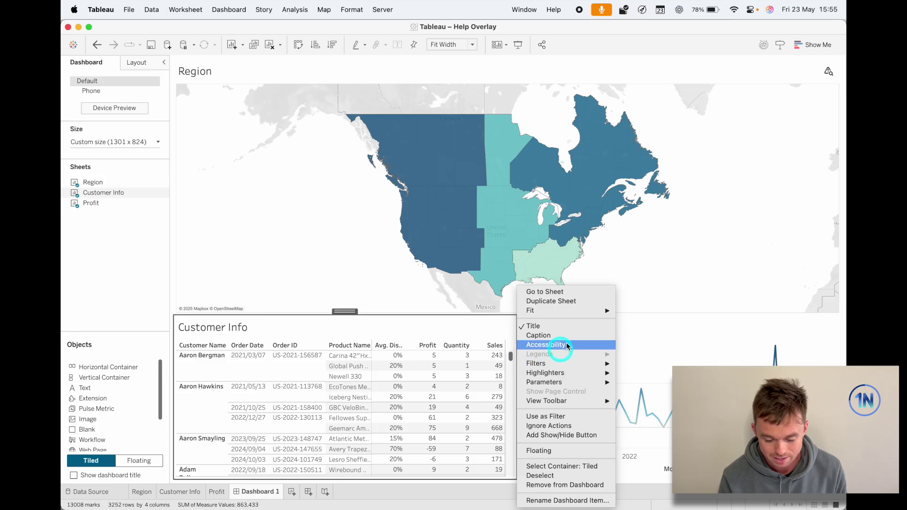
click(572, 435)
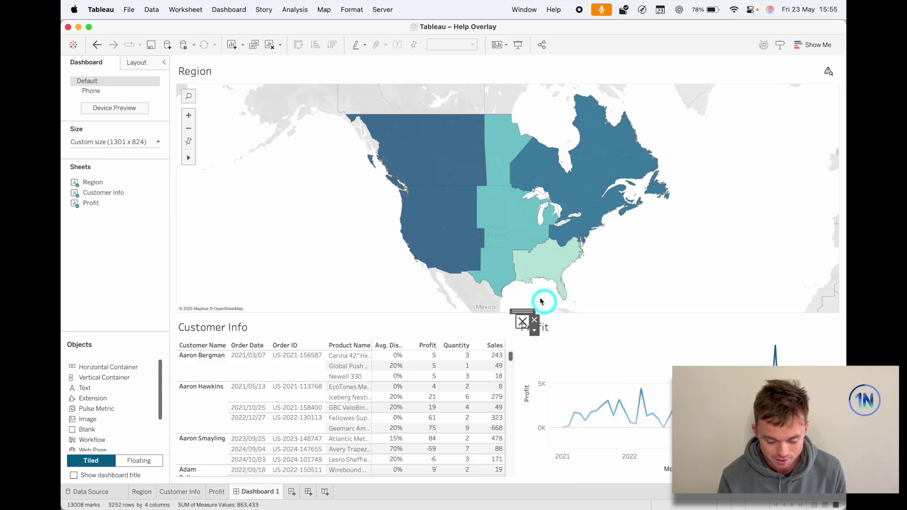
click(522, 325)
click(523, 325)
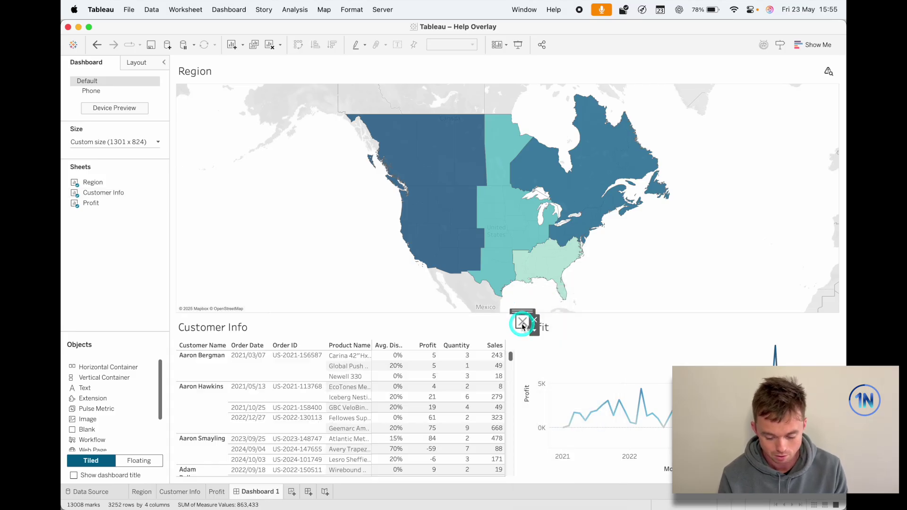
click(830, 74)
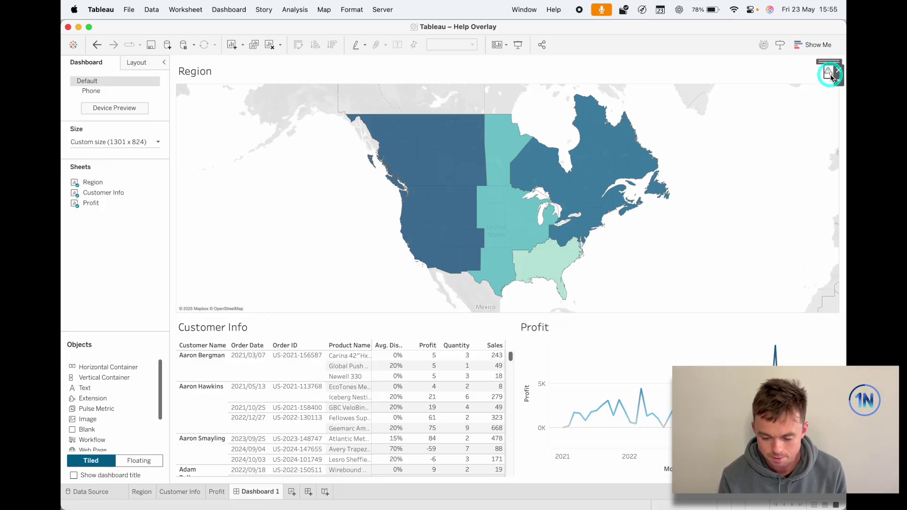
Open the help button's Edit Button settings and review its shown and hidden images
double_click(828, 75)
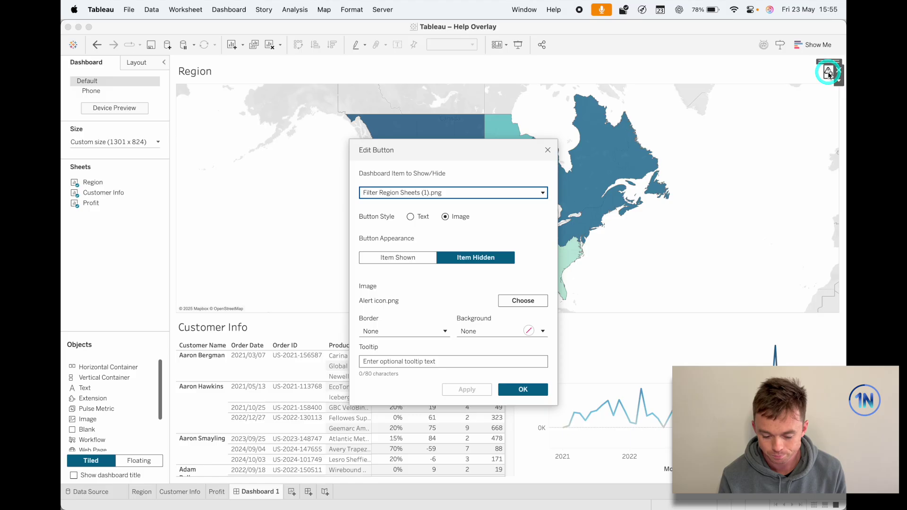
click(485, 260)
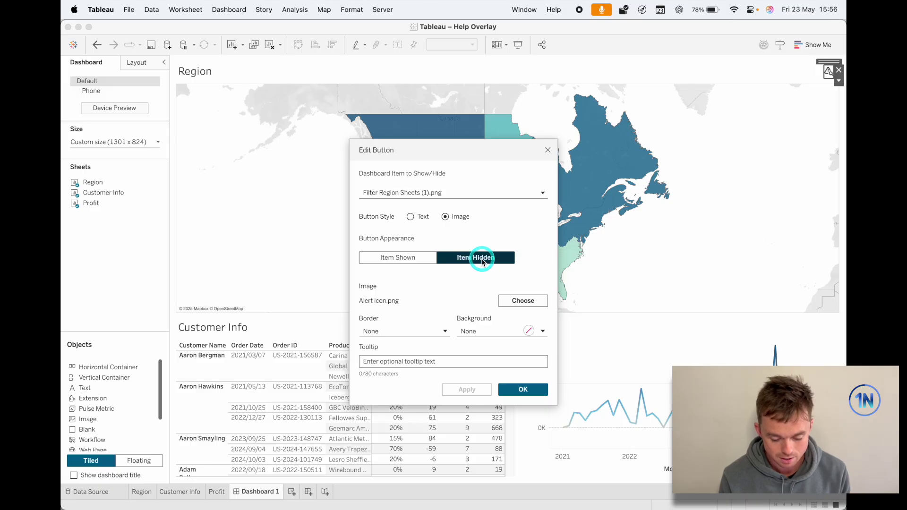
click(399, 264)
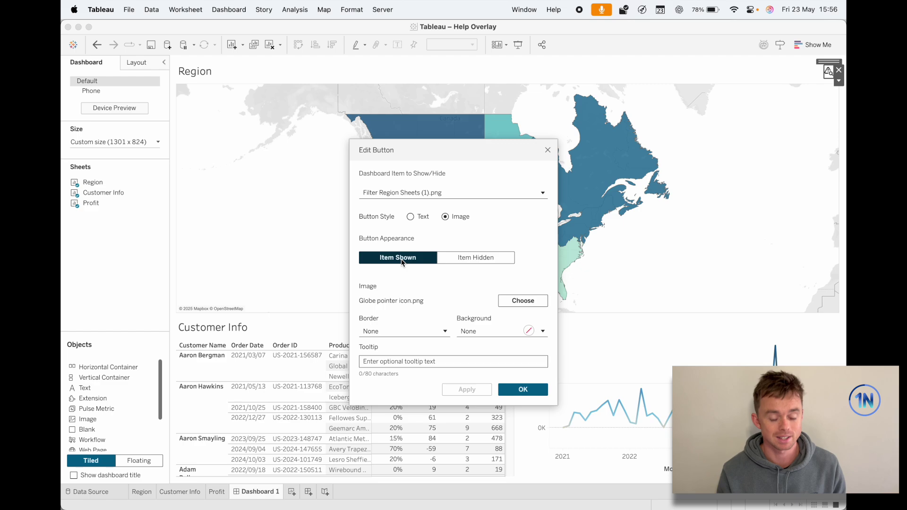
click(464, 259)
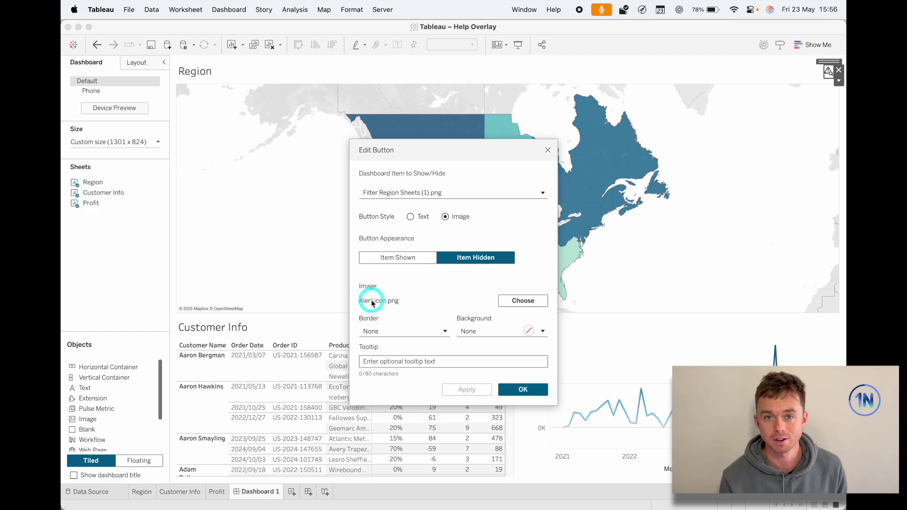
click(408, 259)
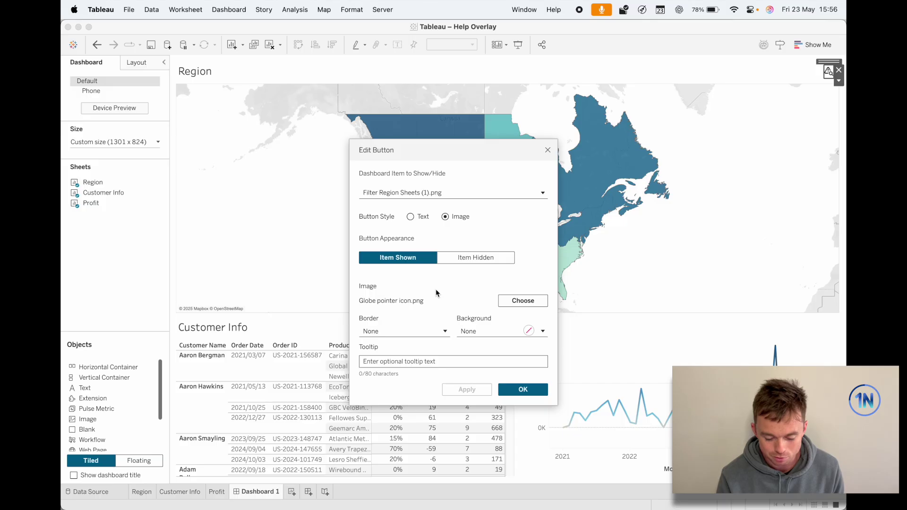
Set the button image to Globe pointer icon.png, keep Filter Region Sheets (1).png toggled, and test it
click(531, 301)
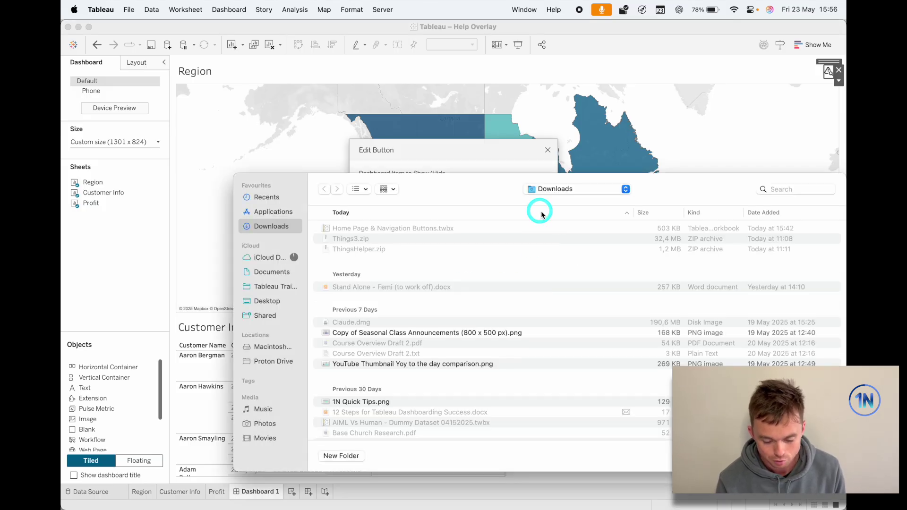
key(Return)
click(466, 297)
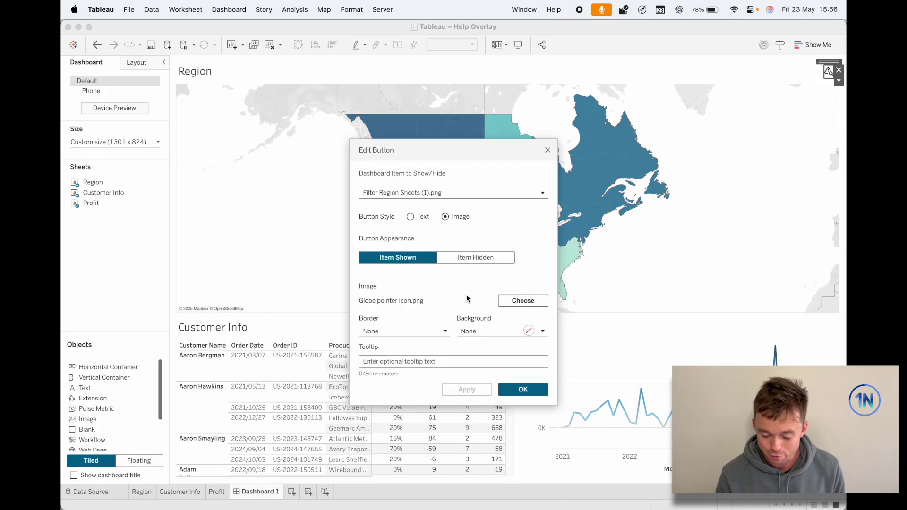
click(480, 192)
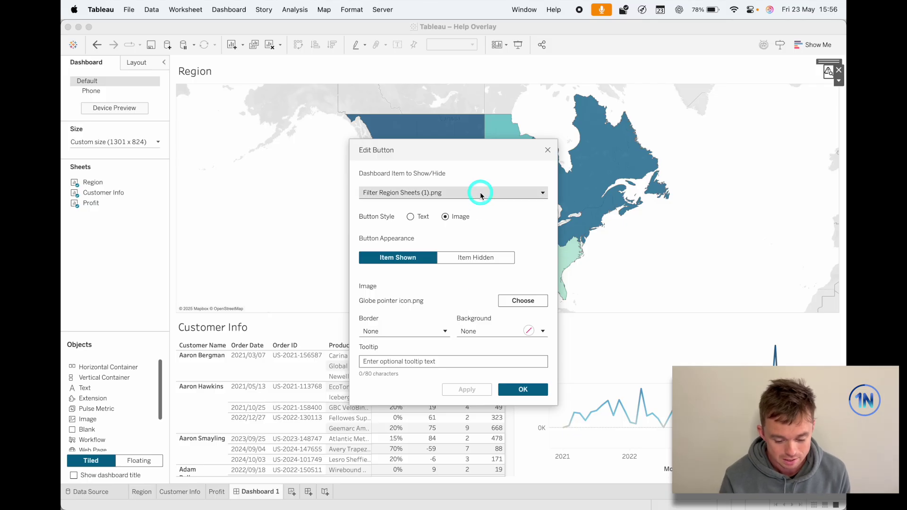
click(480, 193)
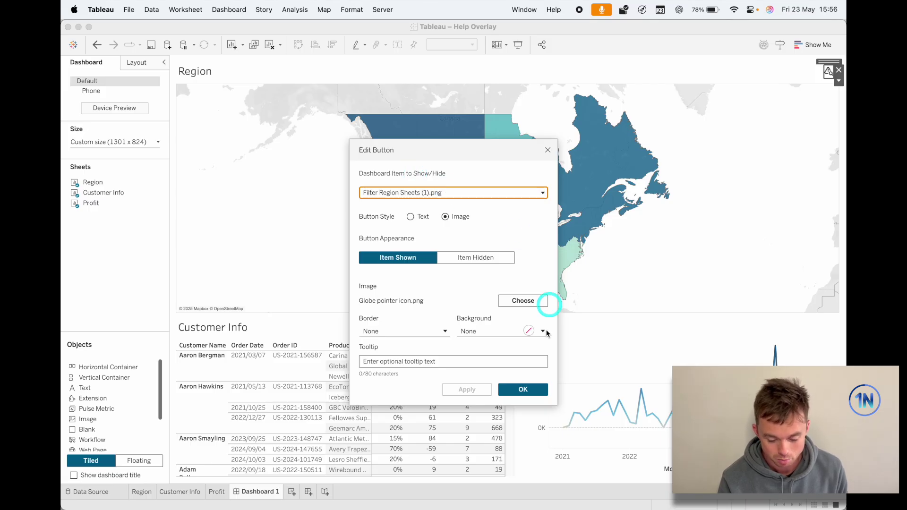
click(523, 389)
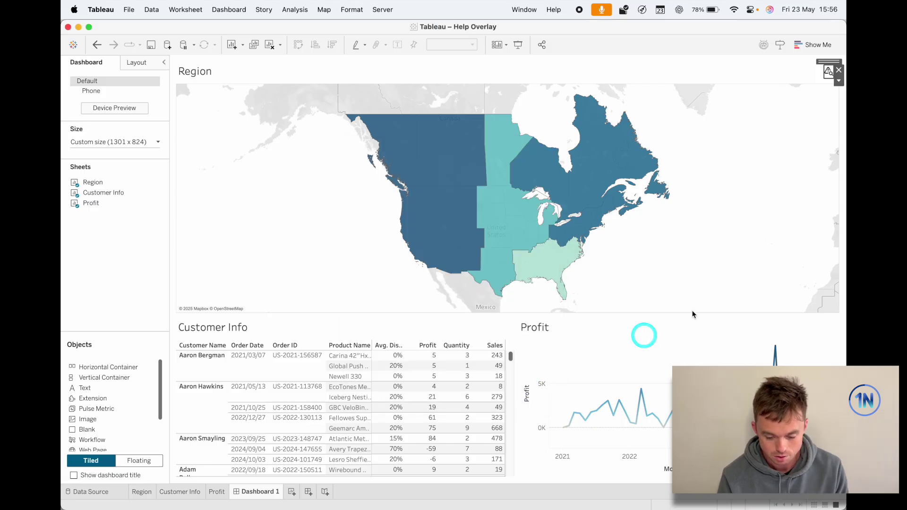
click(828, 72)
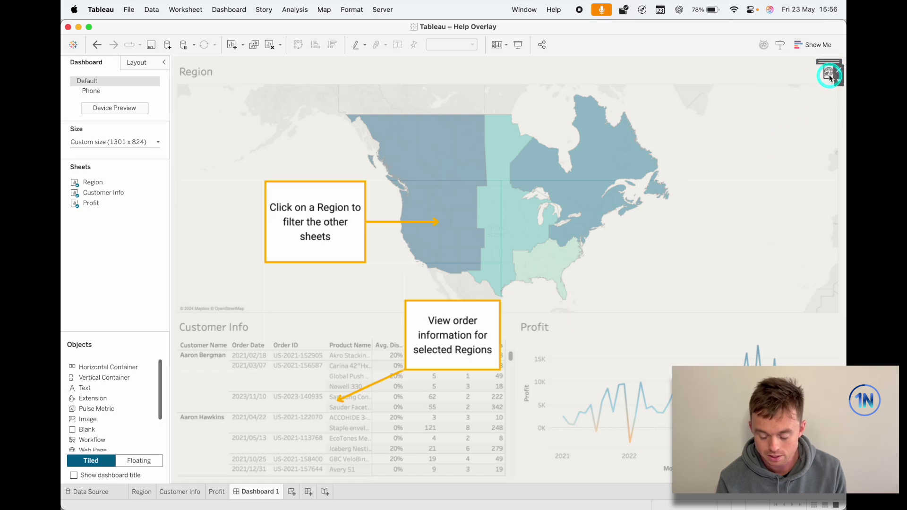
click(818, 83)
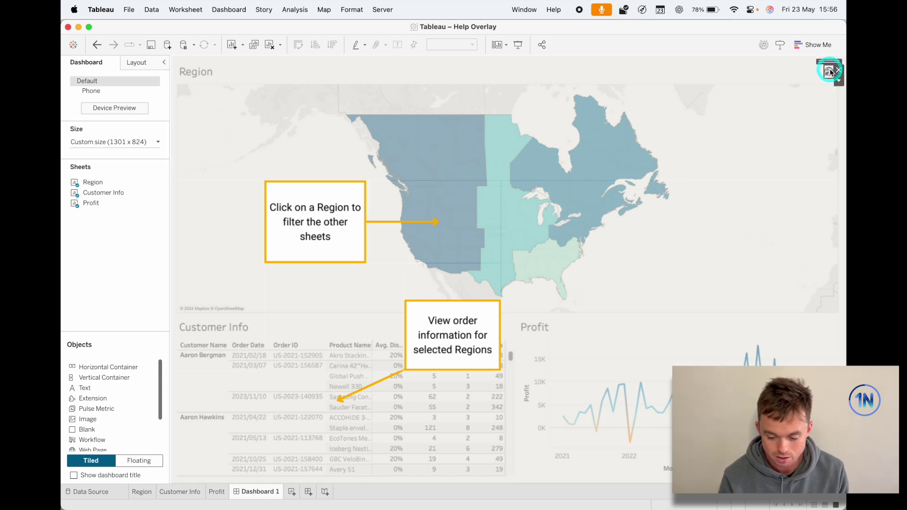
click(746, 74)
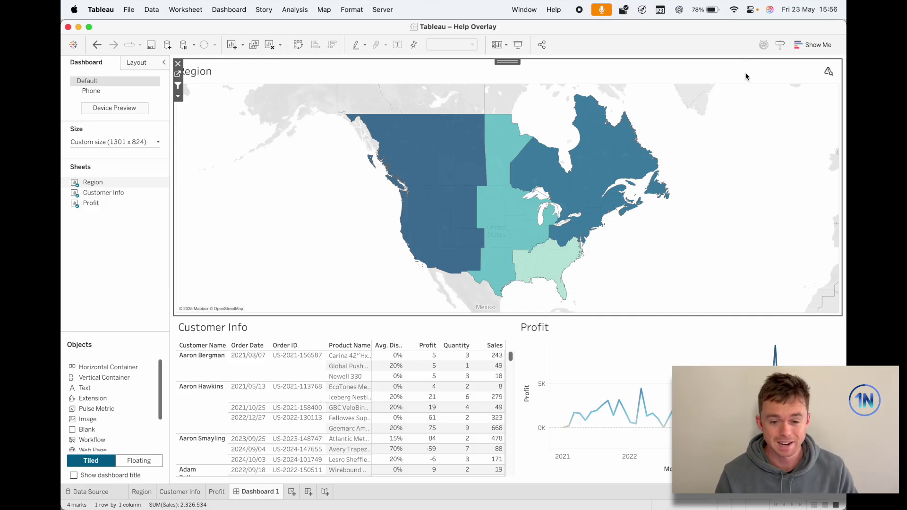
mouse_move(586, 505)
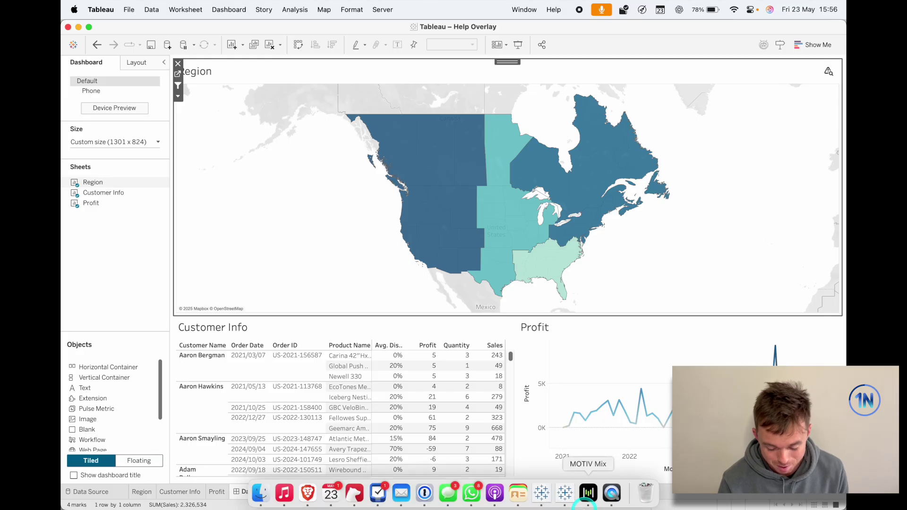
Switch to the Home Page & Navigation Buttons workbook and open its Home Page dashboard
click(541, 494)
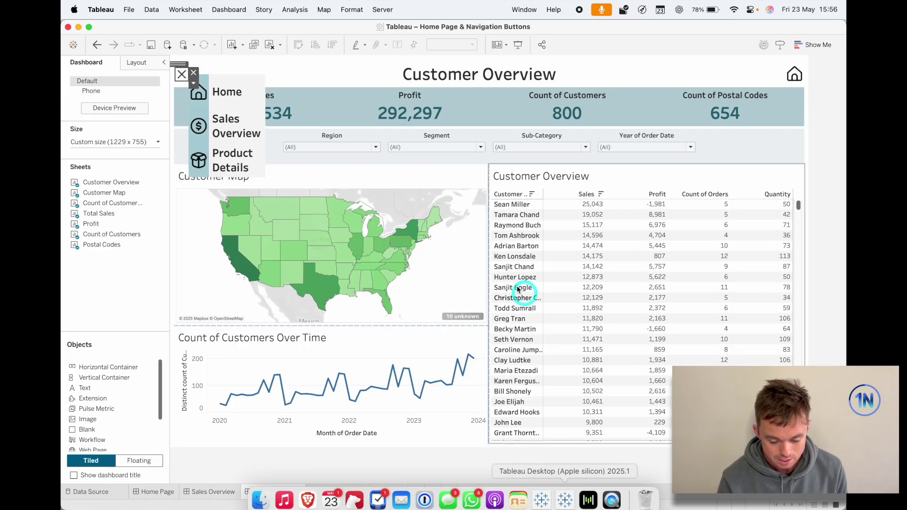
click(309, 426)
click(166, 493)
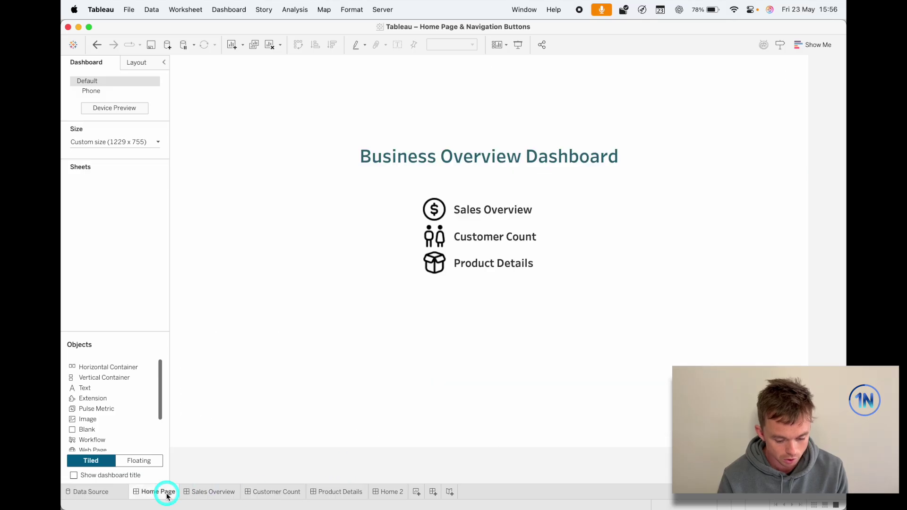
click(460, 300)
click(441, 234)
click(491, 296)
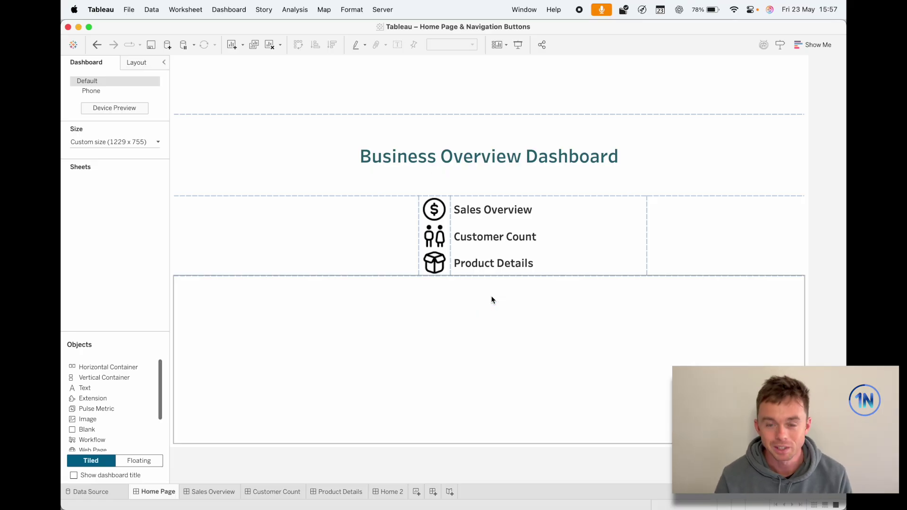
Jump to the Sales Overview dashboard and inspect its navigation menu items
click(480, 257)
alt+click(438, 213)
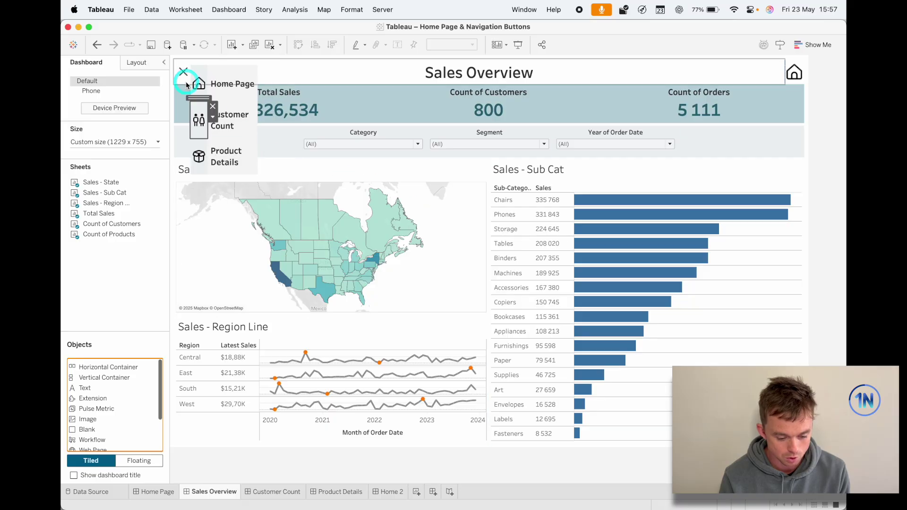
click(219, 102)
click(202, 157)
click(225, 85)
click(203, 86)
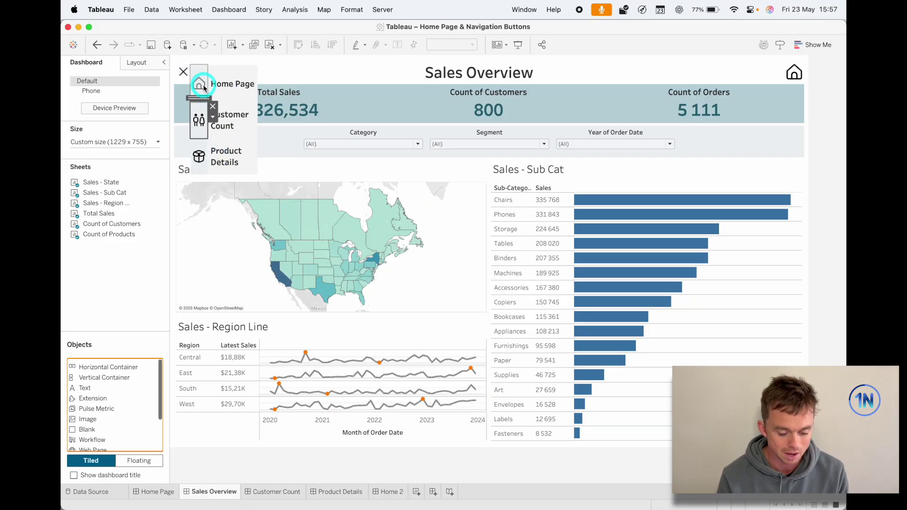
click(202, 156)
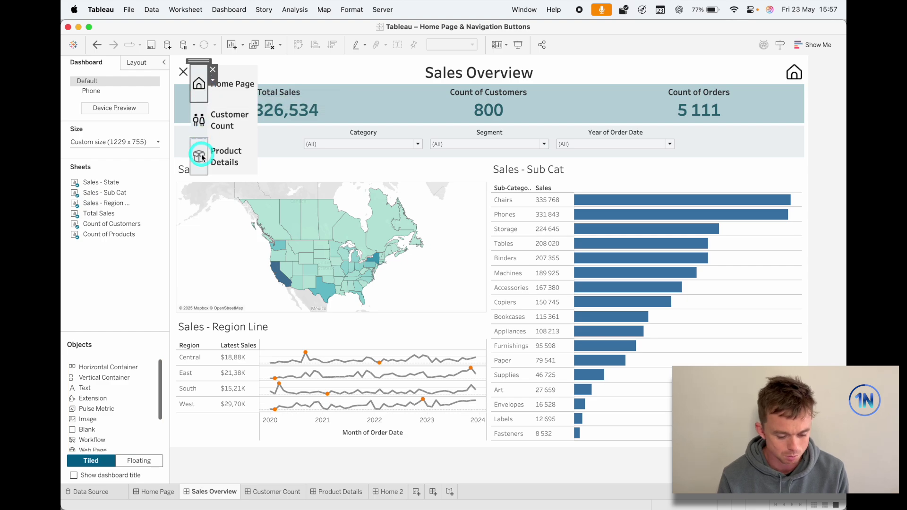
Collapse and re-expand the Sales Overview hamburger navigation menu
click(186, 72)
click(156, 168)
click(119, 306)
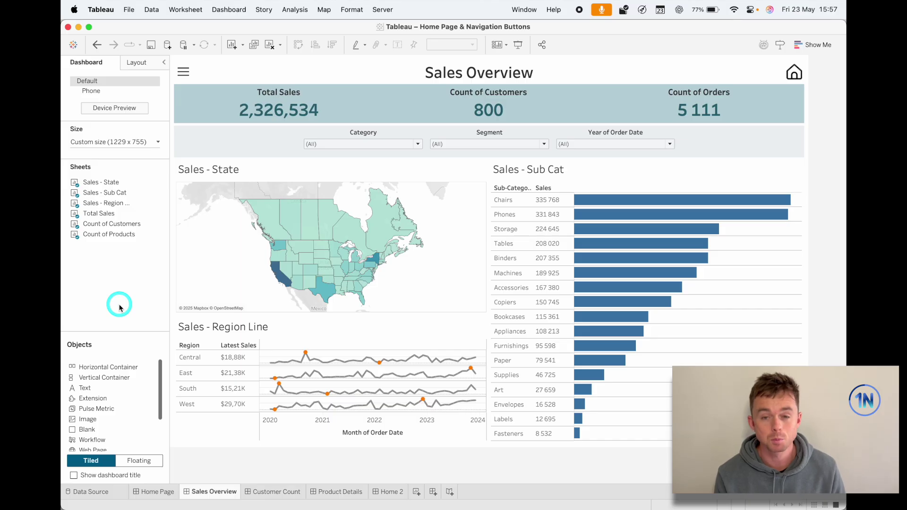
click(120, 299)
click(184, 73)
click(184, 73)
click(215, 165)
Go to the Customer Count dashboard and collapse the navigation menu
click(225, 118)
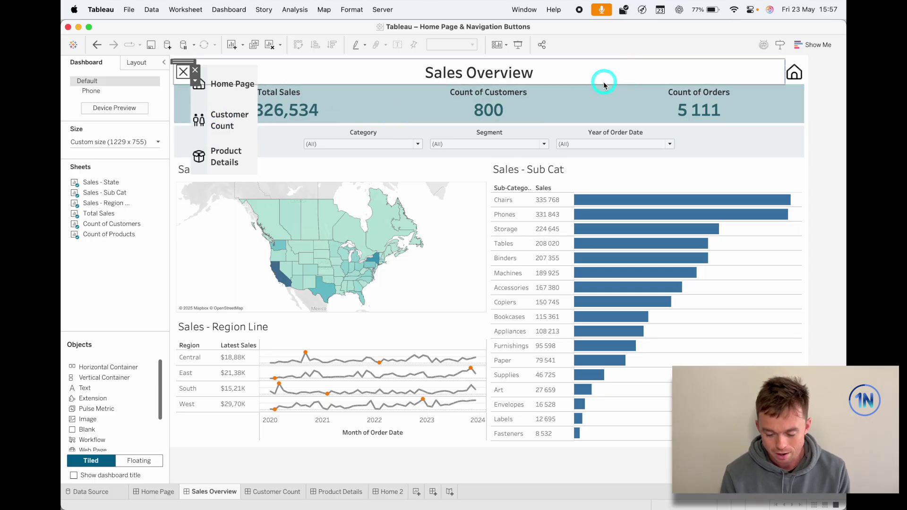
click(792, 73)
alt+click(199, 119)
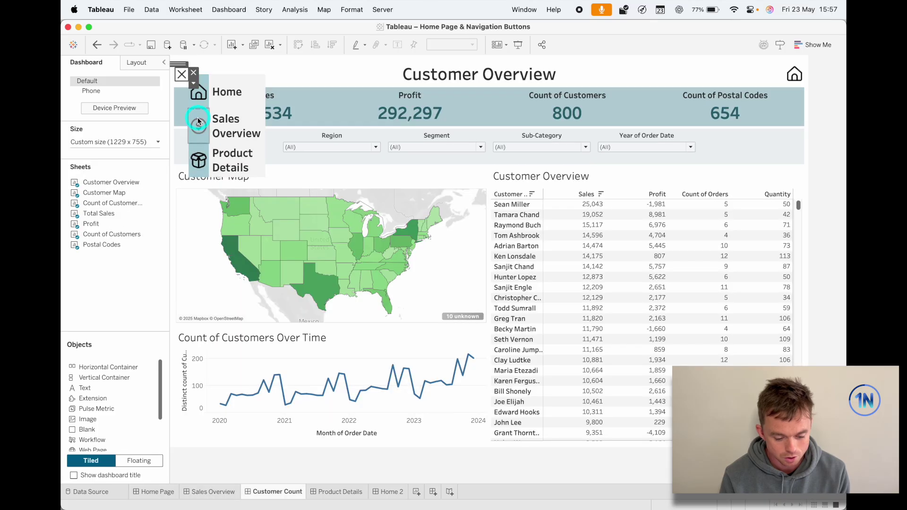
click(182, 74)
click(270, 77)
click(121, 276)
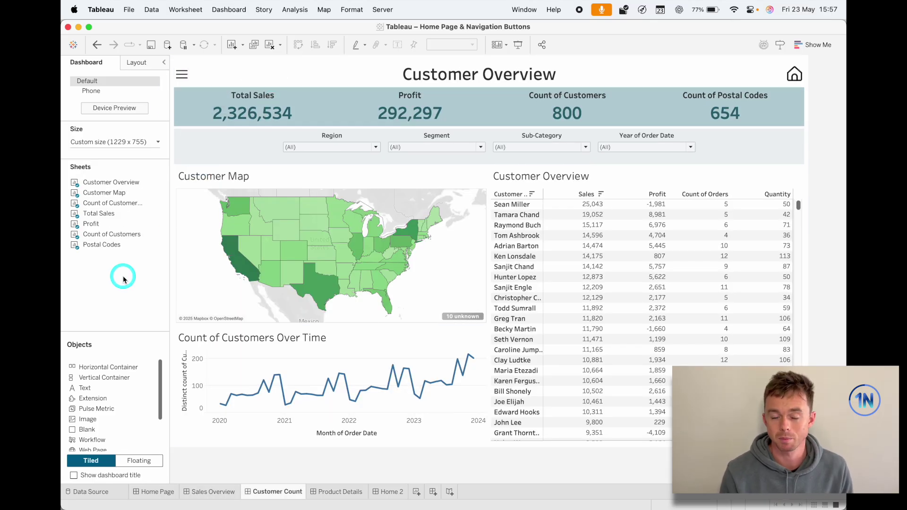